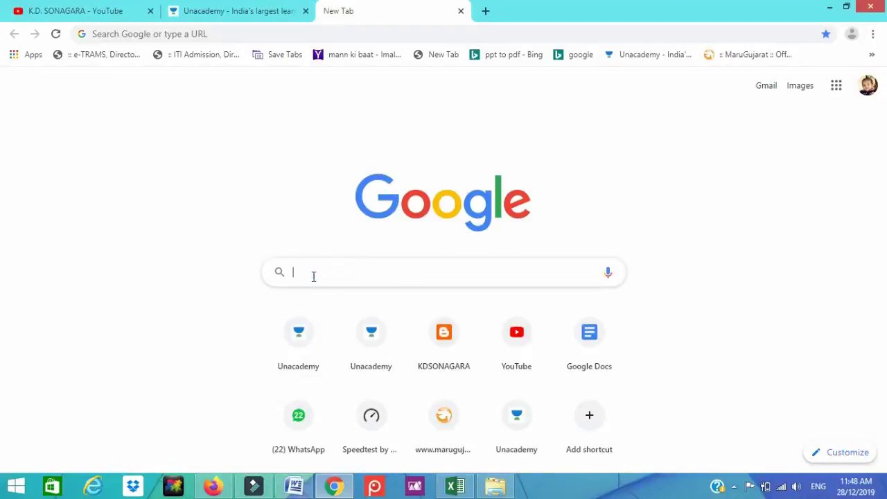
# Search Google for 'kdsonagara' in a new Chrome tab
pyautogui.write('kdsonag')
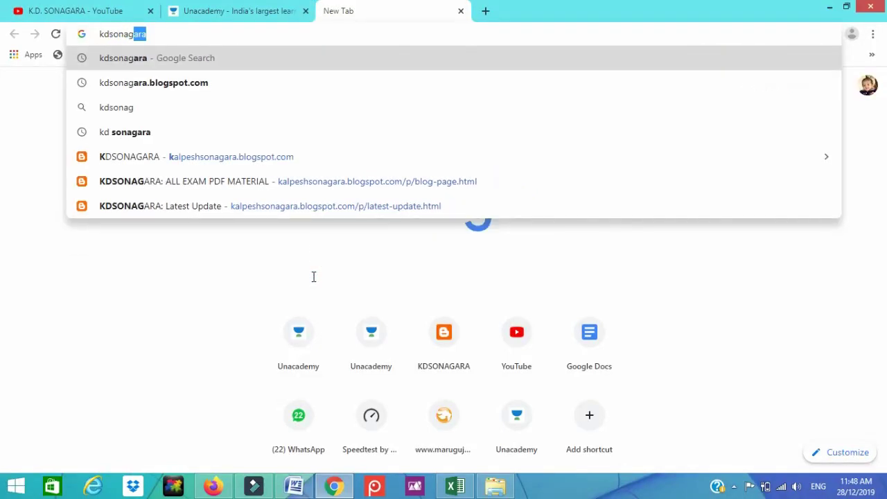
pyautogui.write('ara')
pyautogui.press('Return')
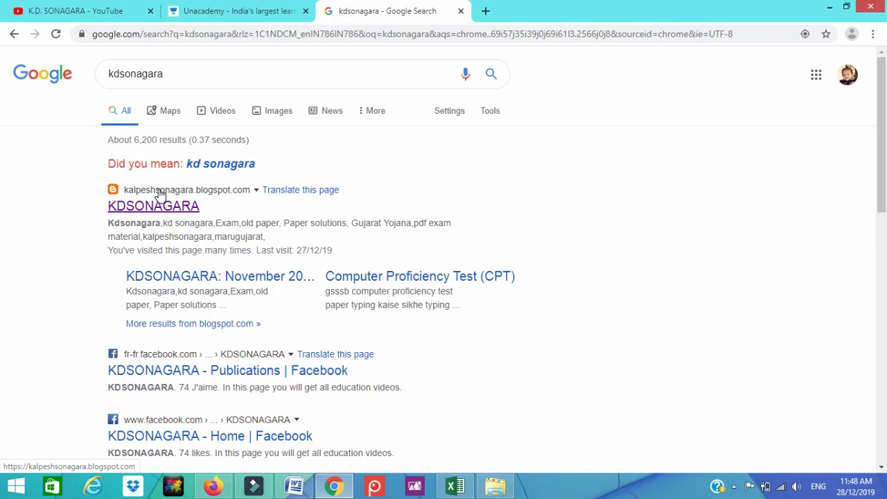
# Open the KDSONAGARA blog from the search results and scroll its home page
pyautogui.click(159, 194)
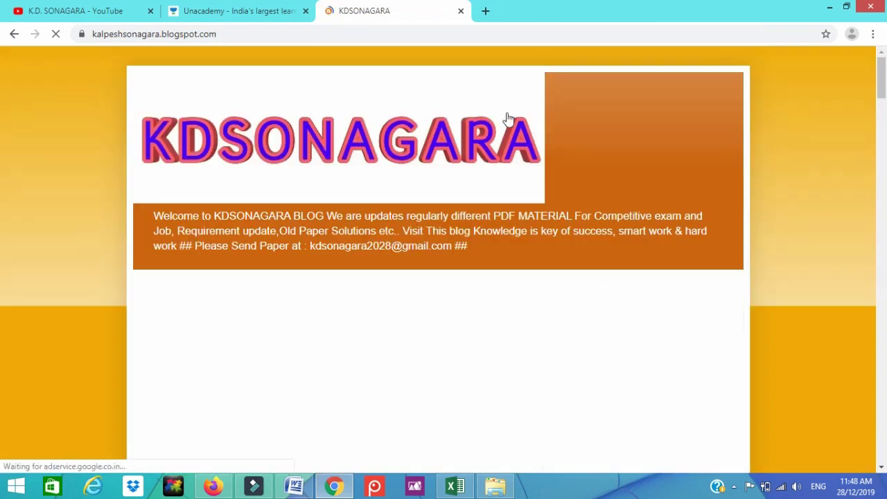
pyautogui.scroll(-2, 268, 198)
pyautogui.scroll(-3, 234, 293)
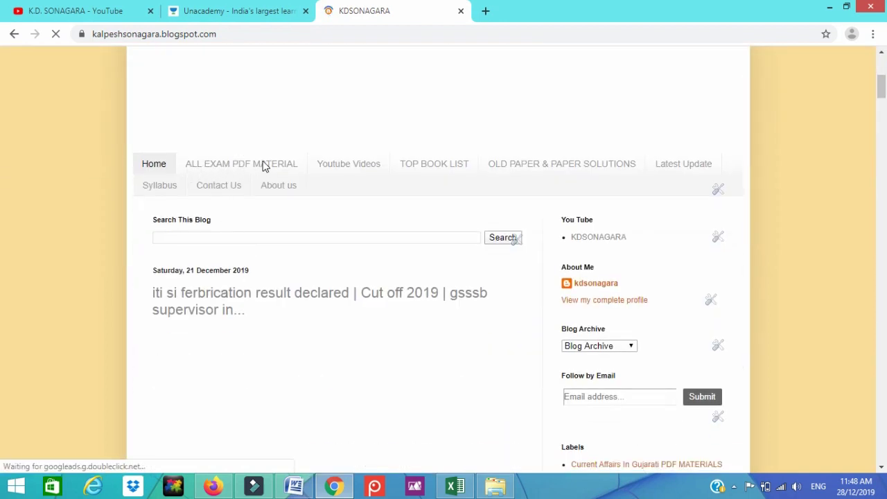
# Go to the ALL EXAM PDF MATERIAL page and scroll down to its download links
pyautogui.click(266, 169)
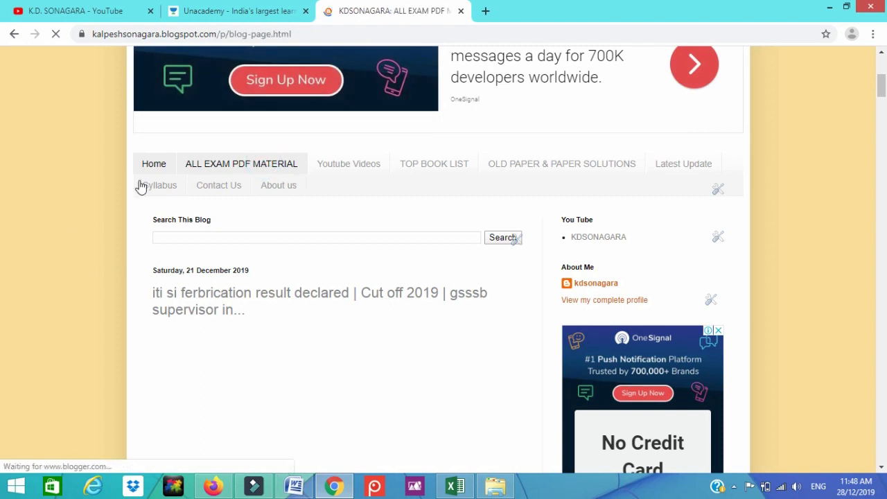
pyautogui.scroll(-2, 338, 280)
pyautogui.scroll(-1, 333, 274)
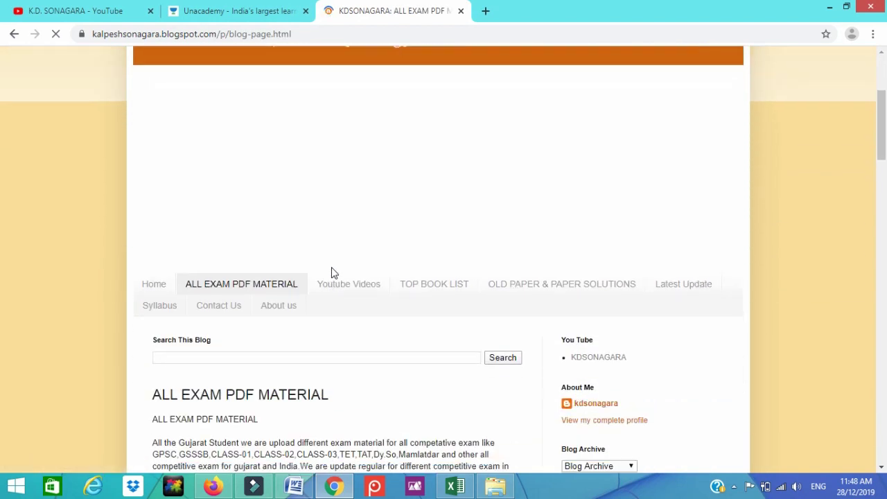
pyautogui.scroll(-2, 332, 271)
pyautogui.scroll(-2, 292, 250)
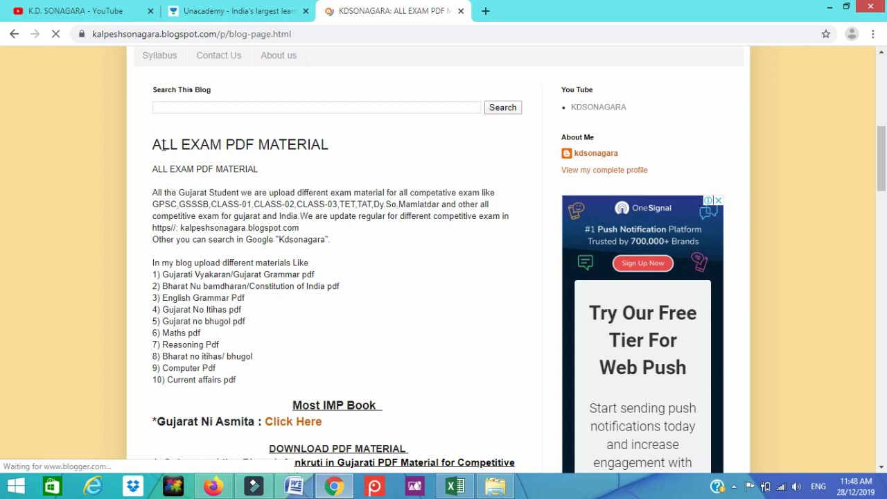
pyautogui.scroll(-2, 312, 263)
pyautogui.scroll(-2, 283, 254)
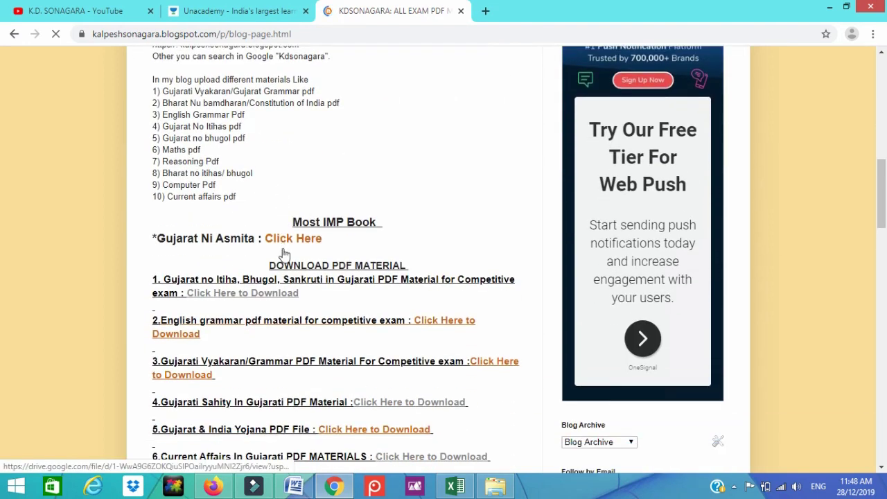
pyautogui.scroll(-2, 292, 199)
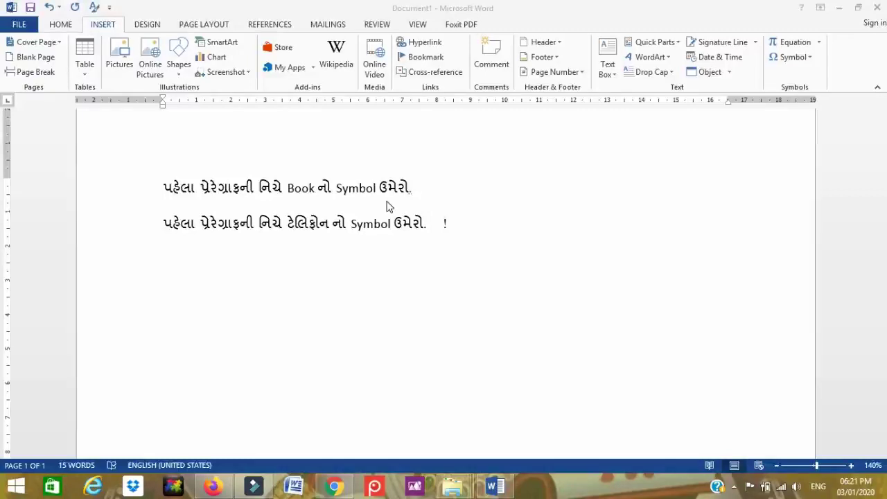
# Insert the recently used Wingdings book symbol after the second sentence via More Symbols
pyautogui.click(811, 59)
pyautogui.click(809, 58)
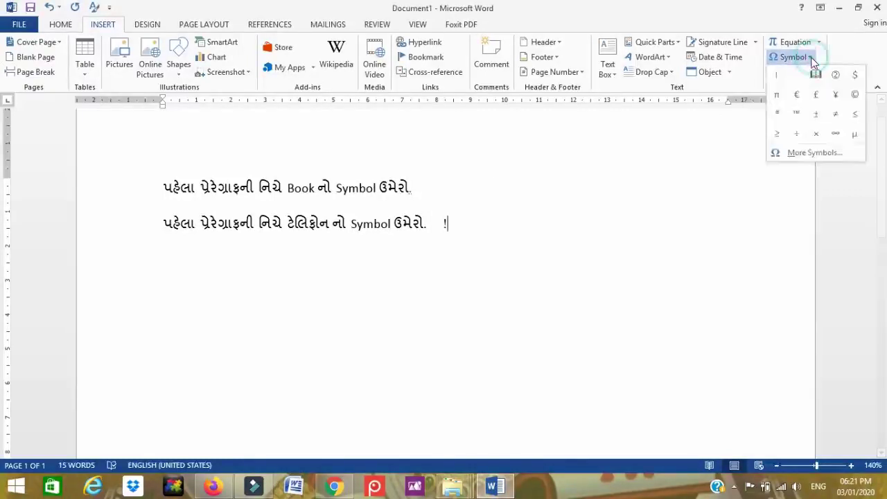
pyautogui.click(811, 153)
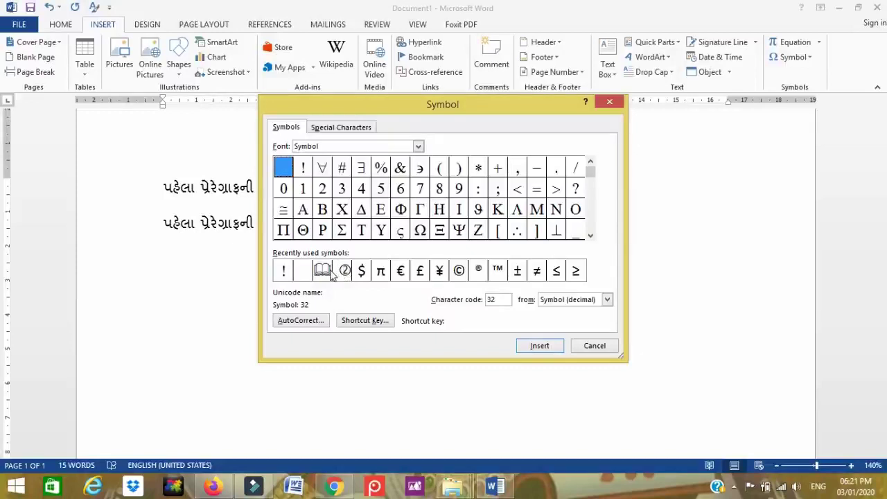
pyautogui.click(323, 271)
pyautogui.click(539, 349)
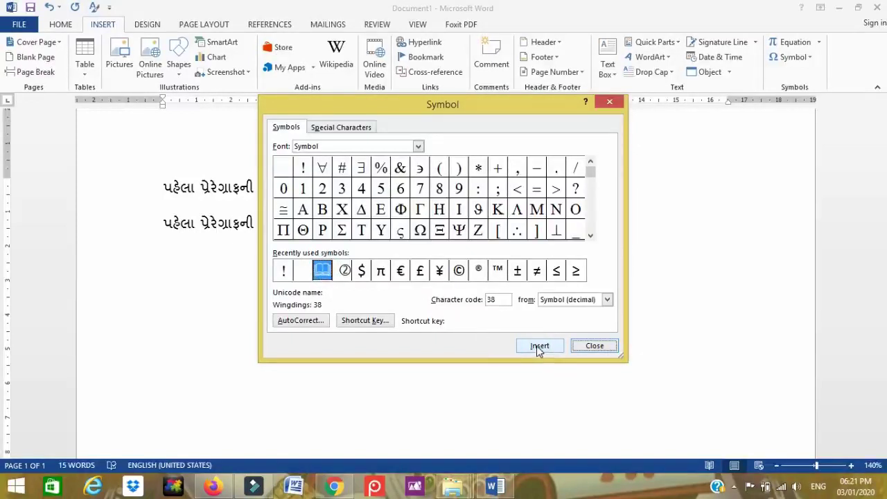
pyautogui.moveTo(563, 110)
pyautogui.mouseDown()
pyautogui.moveTo(745, 108)
pyautogui.moveTo(767, 68)
pyautogui.mouseUp()
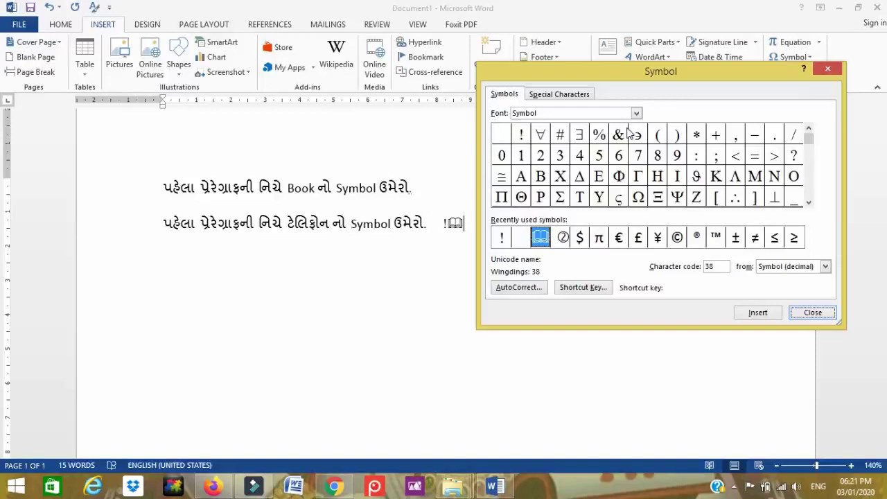
# Try Tw Cen MT and Wide Latin in the Symbol font list, then choose Webdings
pyautogui.click(636, 113)
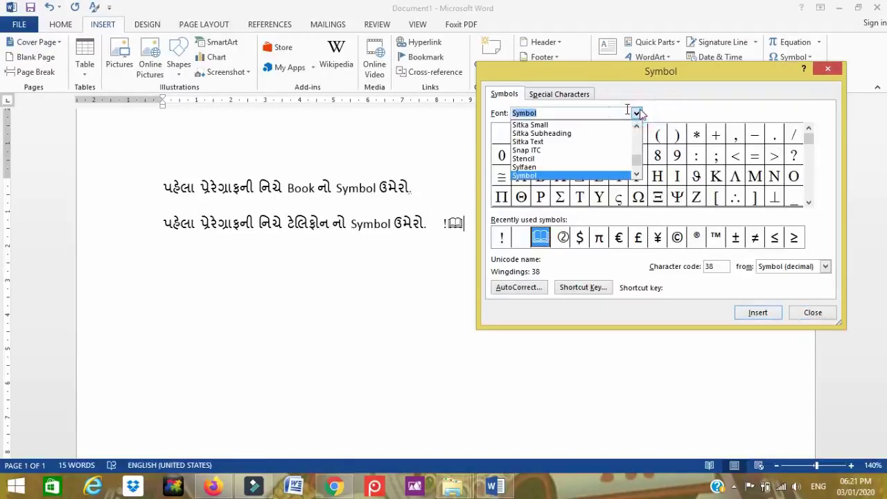
pyautogui.scroll(-1, 555, 139)
pyautogui.scroll(-2, 555, 139)
pyautogui.click(546, 158)
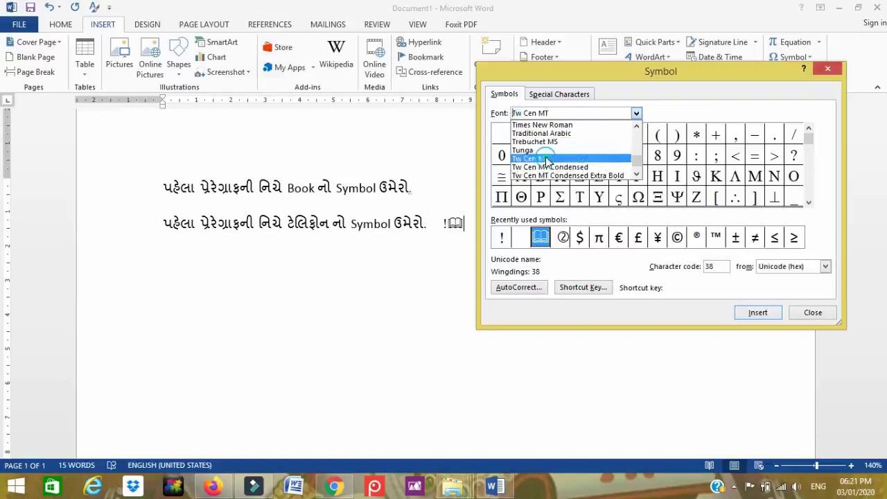
pyautogui.click(636, 113)
pyautogui.click(566, 112)
pyautogui.press('Return')
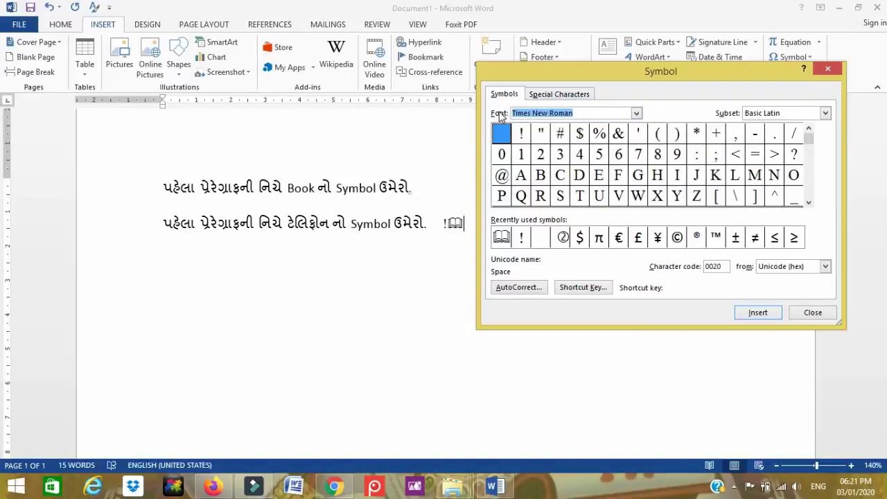
pyautogui.write('wid')
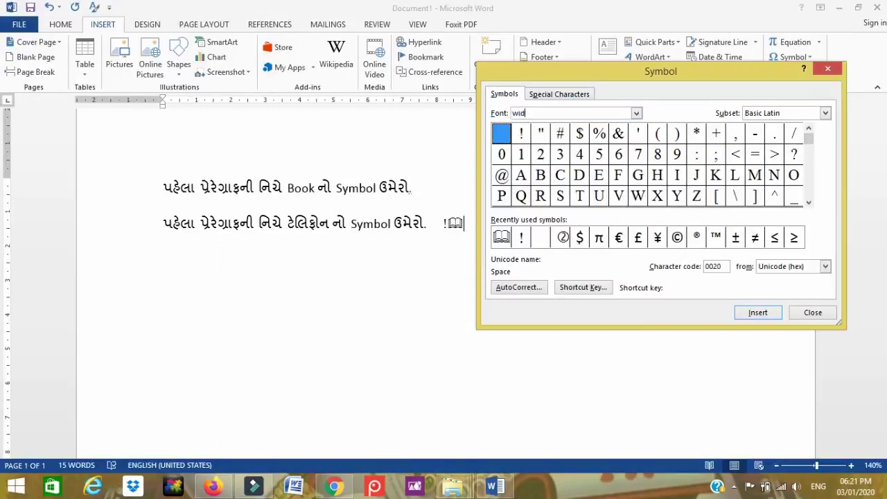
pyautogui.press('Return')
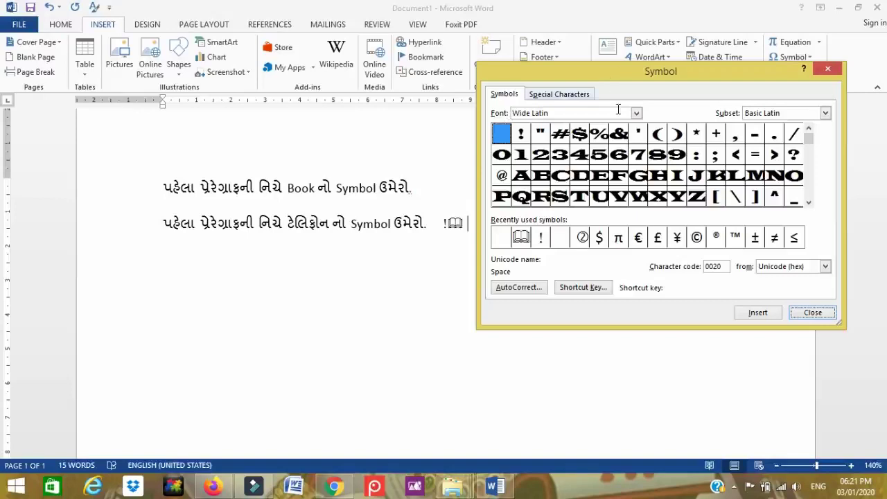
pyautogui.click(636, 114)
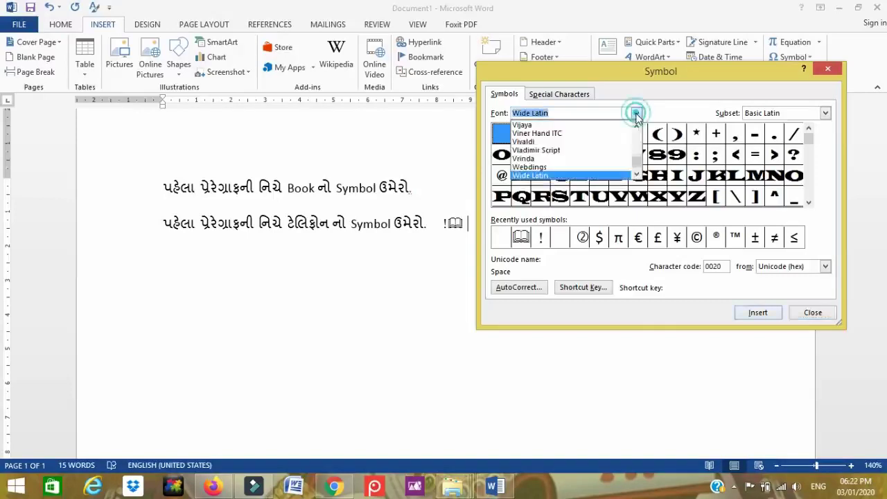
pyautogui.click(535, 168)
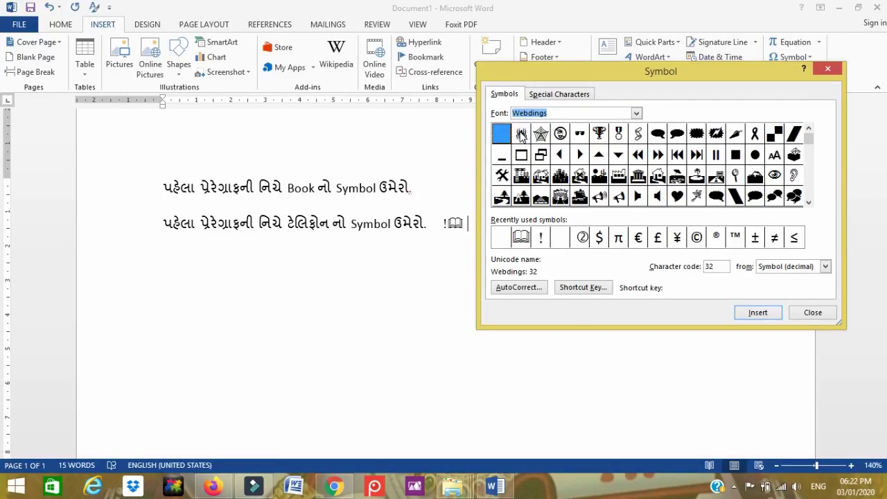
# Browse the Webdings symbols, selecting the star and trophy and moving through rows
pyautogui.click(522, 134)
pyautogui.click(541, 133)
pyautogui.click(599, 133)
pyautogui.moveTo(809, 137); pyautogui.dragTo(811, 162)
pyautogui.press('Down')
pyautogui.press('Down')
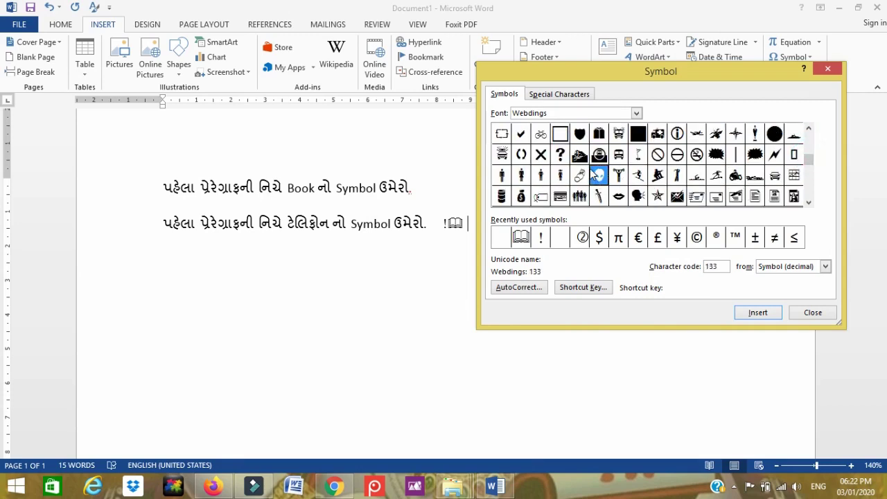
pyautogui.press('Down')
pyautogui.press('Down')
pyautogui.press('Down')
pyautogui.press('Down')
pyautogui.press('Down')
pyautogui.press('Down')
pyautogui.press('Down')
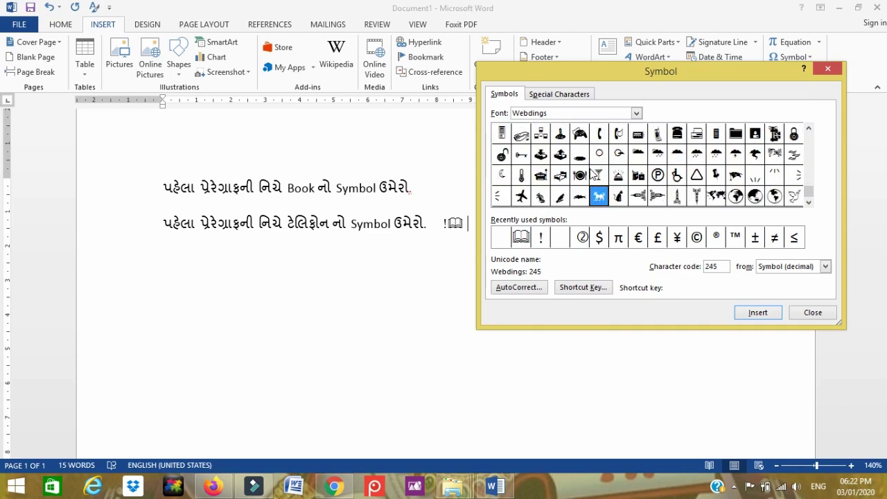
pyautogui.press('Up')
pyautogui.press('Up')
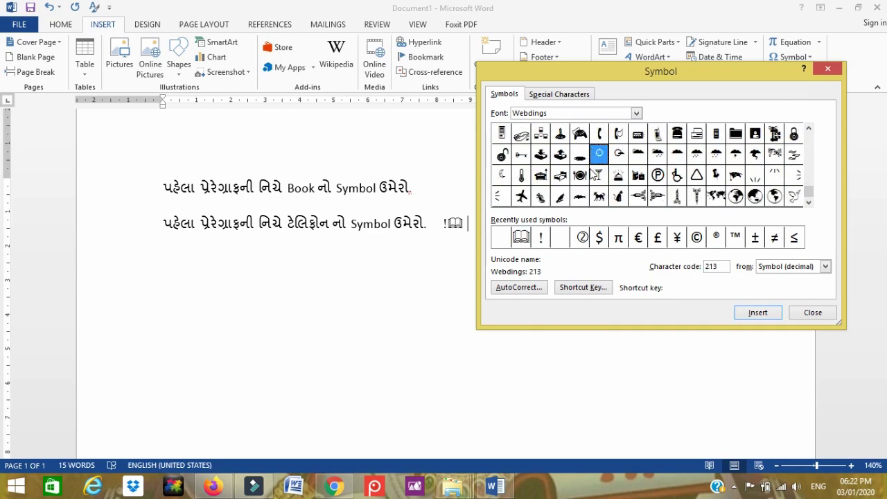
pyautogui.press('Down')
pyautogui.press('Down')
pyautogui.press('Left')
pyautogui.press('Left')
pyautogui.press('Left')
pyautogui.press('Left')
pyautogui.press('Up')
pyautogui.press('Up')
pyautogui.press('Down')
pyautogui.press('Up')
pyautogui.press('Up')
pyautogui.press('Up')
pyautogui.press('Up')
pyautogui.press('Up')
pyautogui.press('Up')
pyautogui.press('Up')
pyautogui.press('Up')
pyautogui.press('Up')
pyautogui.press('Up')
pyautogui.press('Up')
pyautogui.press('Up')
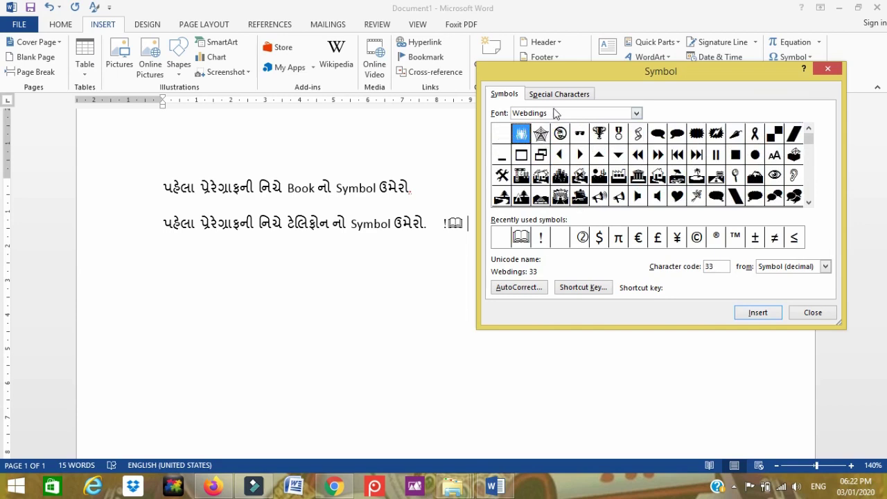
# Switch the Symbol dialog's font from Webdings to Wingdings
pyautogui.click(524, 115)
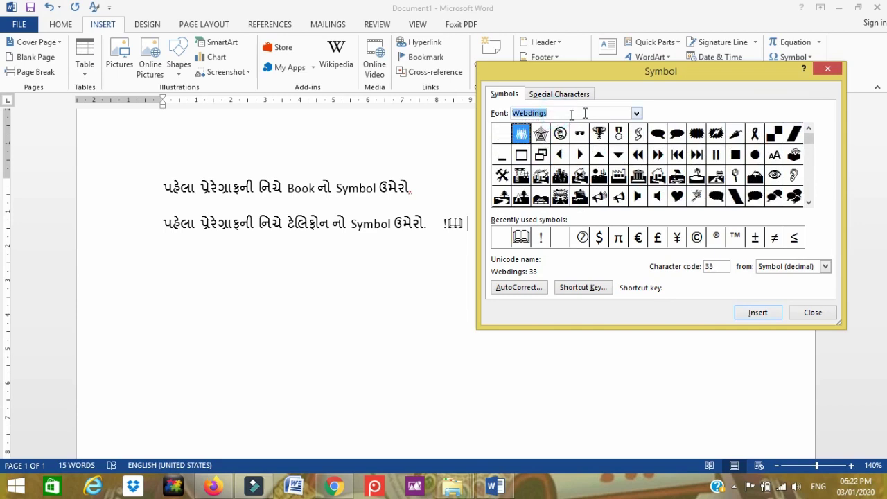
pyautogui.click(636, 113)
pyautogui.scroll(-1, 552, 167)
pyautogui.click(530, 158)
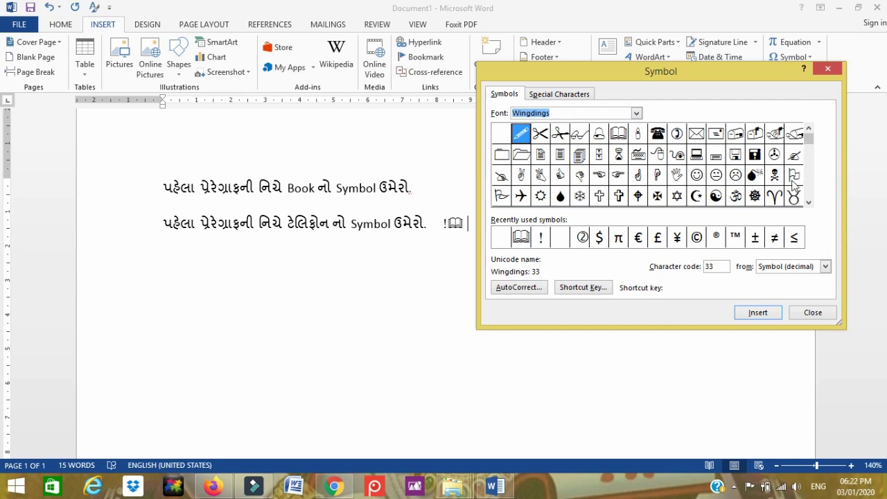
# Browse the Wingdings grid, selecting codes 68 and 64 and stepping through the first column
pyautogui.click(809, 139)
pyautogui.moveTo(813, 144); pyautogui.dragTo(812, 152)
pyautogui.click(575, 138)
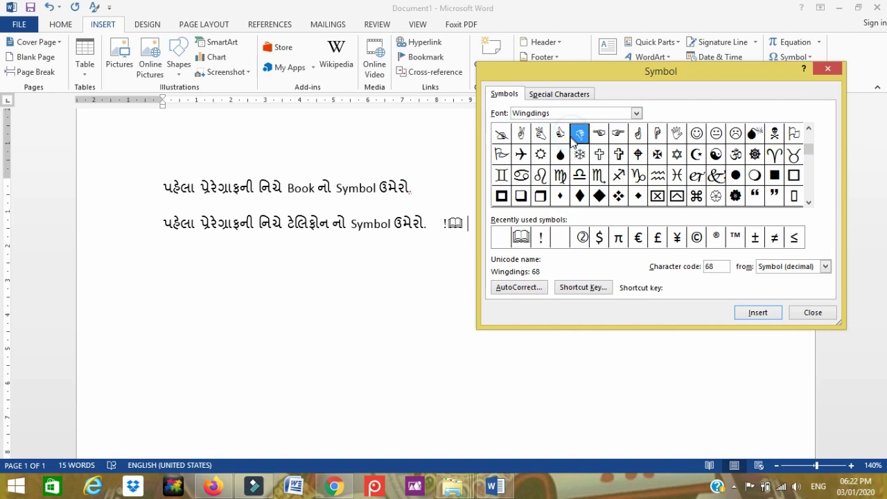
pyautogui.click(501, 134)
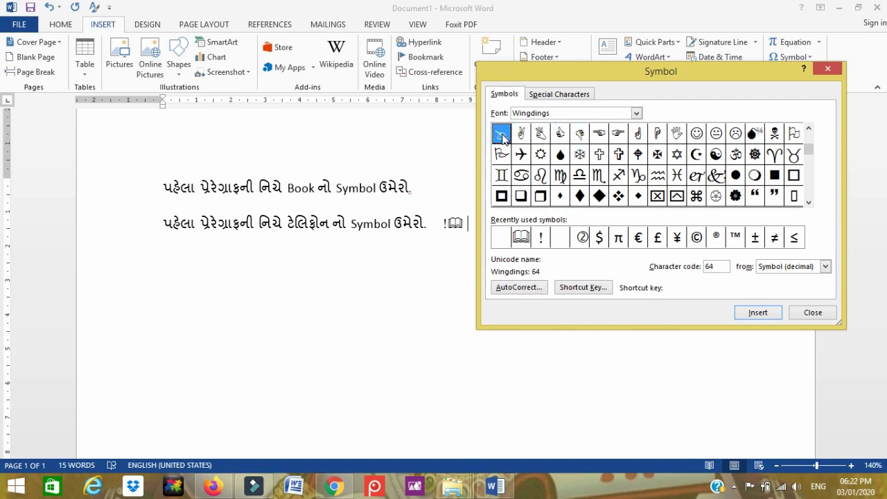
pyautogui.press('Down')
pyautogui.press('Down')
pyautogui.press('Down')
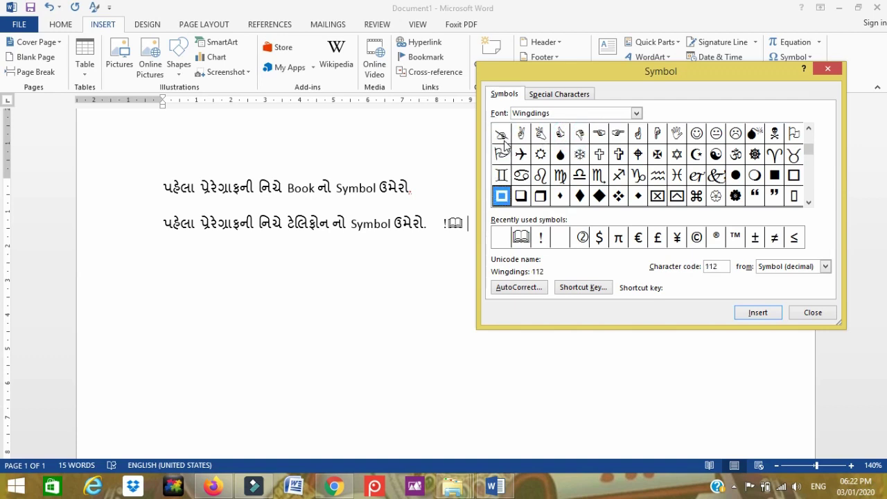
pyautogui.press('Down')
pyautogui.press('Down')
pyautogui.press('Down')
pyautogui.press('Up')
pyautogui.press('Up')
pyautogui.press('Up')
pyautogui.press('Up')
pyautogui.press('Down')
pyautogui.press('Down')
pyautogui.press('Up')
pyautogui.press('Up')
pyautogui.press('Up')
pyautogui.press('Up')
pyautogui.press('Up')
pyautogui.press('Up')
pyautogui.press('Up')
pyautogui.press('Up')
pyautogui.press('Up')
pyautogui.press('Up')
pyautogui.press('Up')
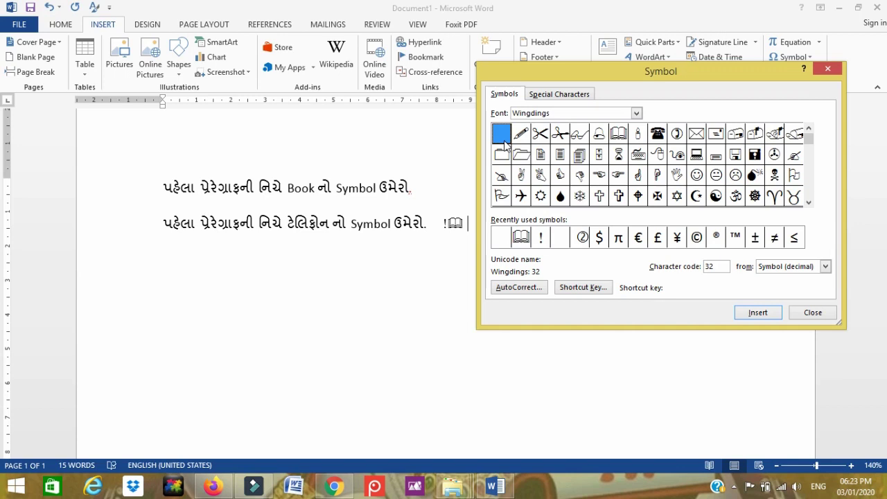
# Insert Wingdings telephone, envelope and airplane symbols after the book, then close the Symbol dialog
pyautogui.click(657, 133)
pyautogui.click(767, 310)
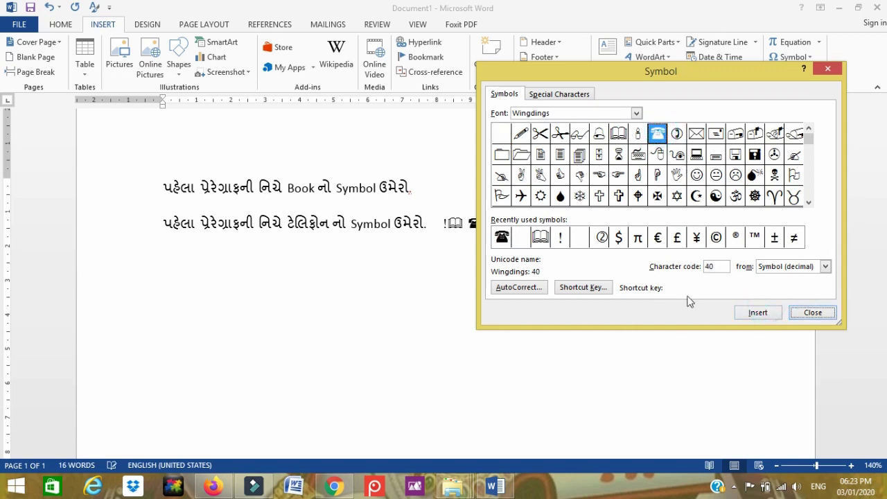
pyautogui.click(699, 136)
pyautogui.click(760, 313)
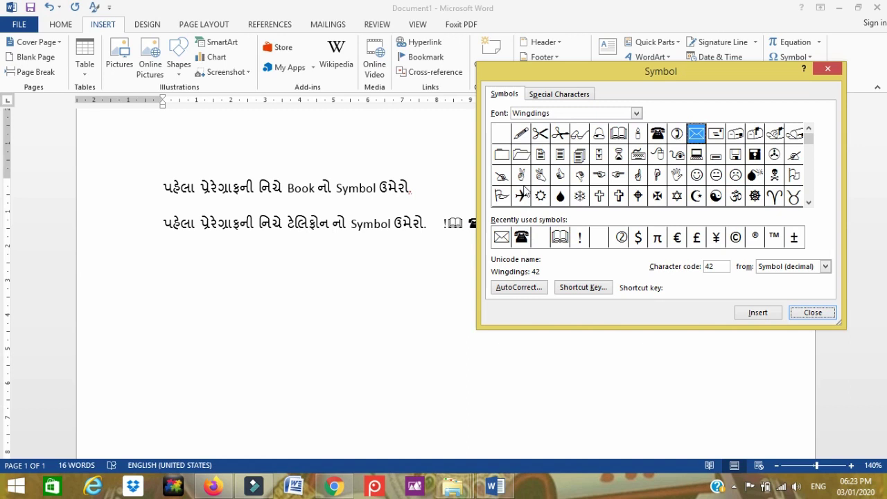
pyautogui.click(521, 196)
pyautogui.click(766, 314)
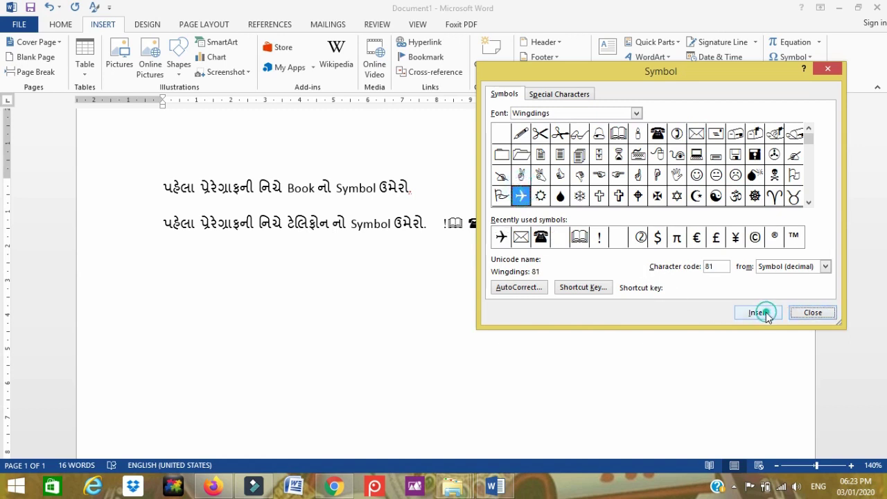
pyautogui.click(809, 312)
# Enlarge the book, telephone, envelope and airplane symbols to size 36 with Grow Font
pyautogui.moveTo(524, 232); pyautogui.dragTo(431, 229)
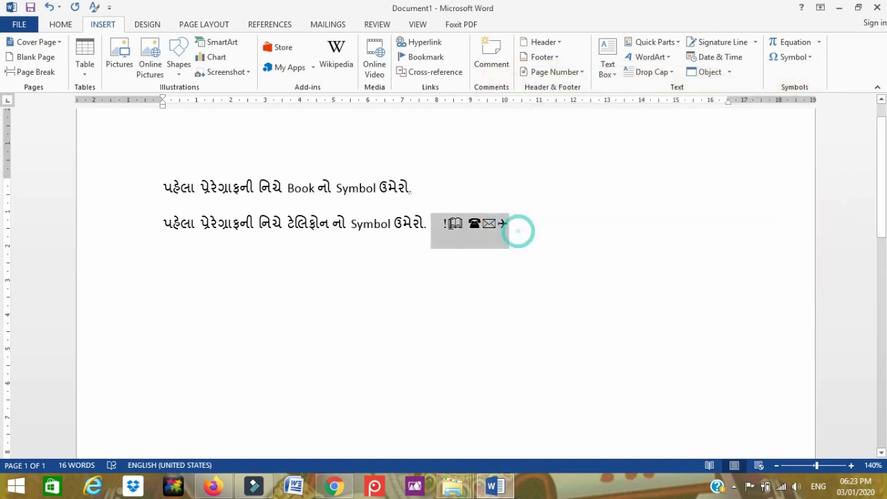
pyautogui.click(60, 24)
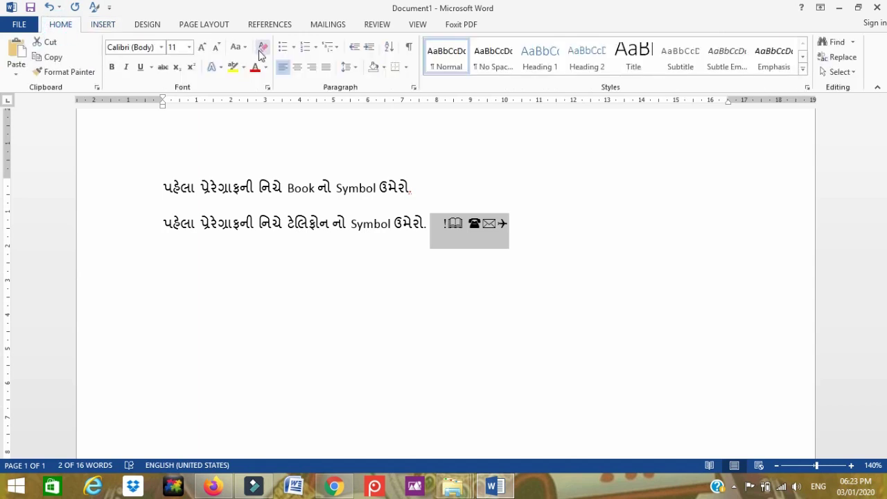
pyautogui.click(202, 48)
pyautogui.click(202, 47)
pyautogui.click(201, 47)
pyautogui.click(202, 47)
pyautogui.click(202, 47)
pyautogui.click(202, 47)
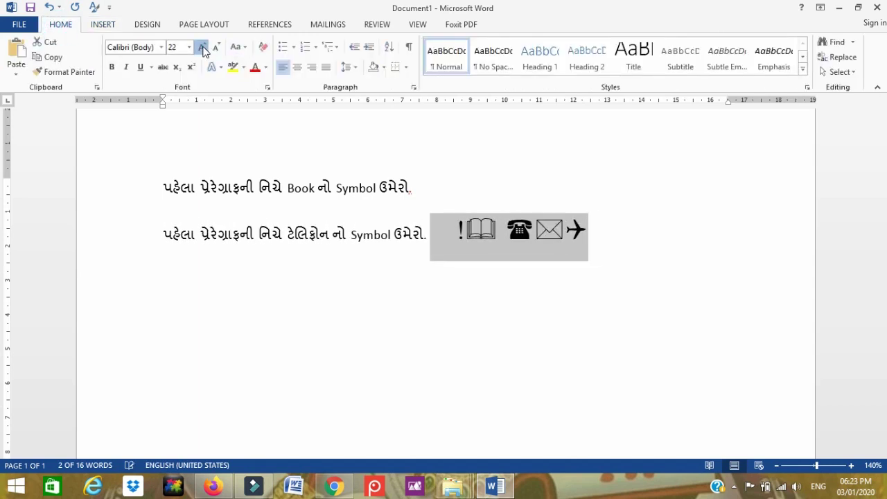
pyautogui.click(201, 47)
pyautogui.click(202, 47)
pyautogui.click(202, 47)
pyautogui.click(601, 160)
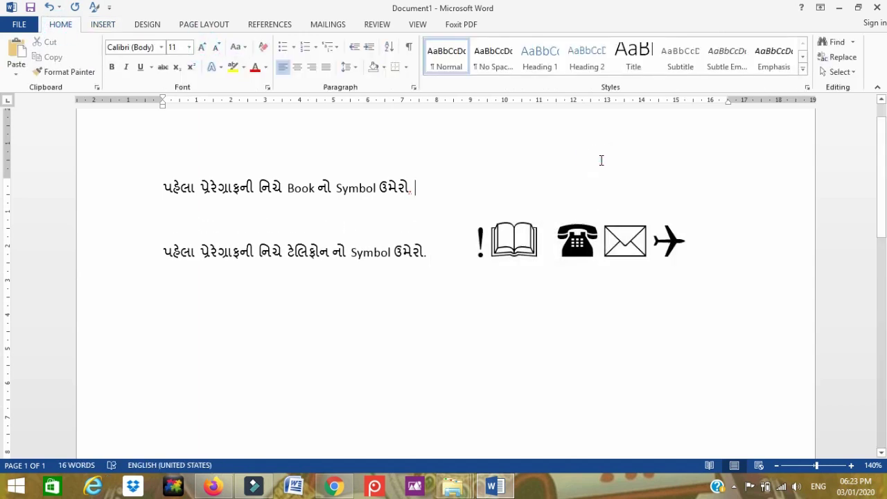